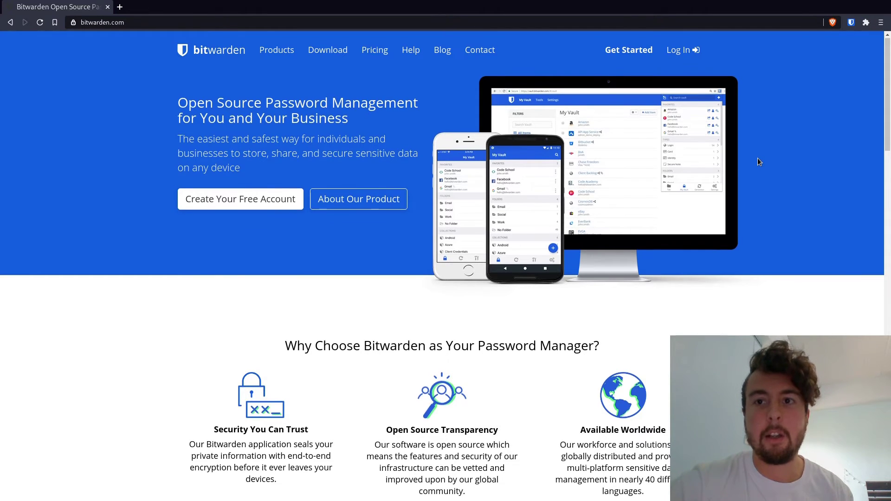
pyautogui.scroll(-1, 759, 162)
pyautogui.scroll(-20, 758, 161)
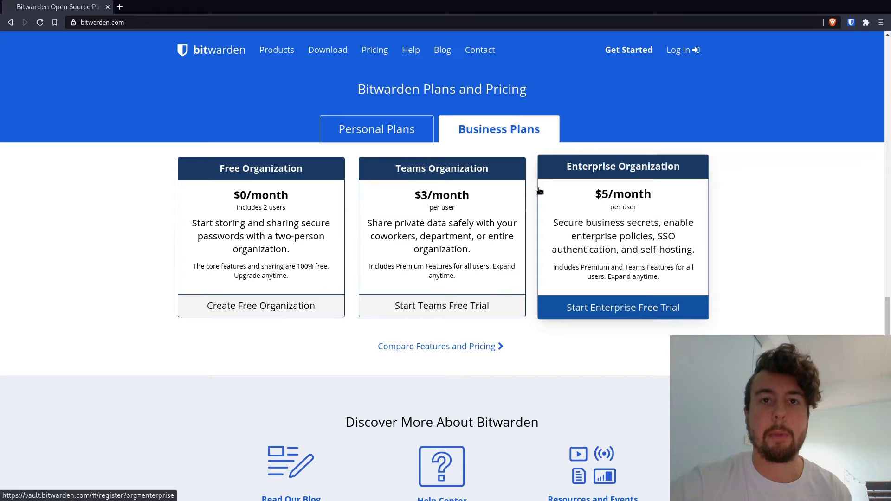
pyautogui.click(396, 129)
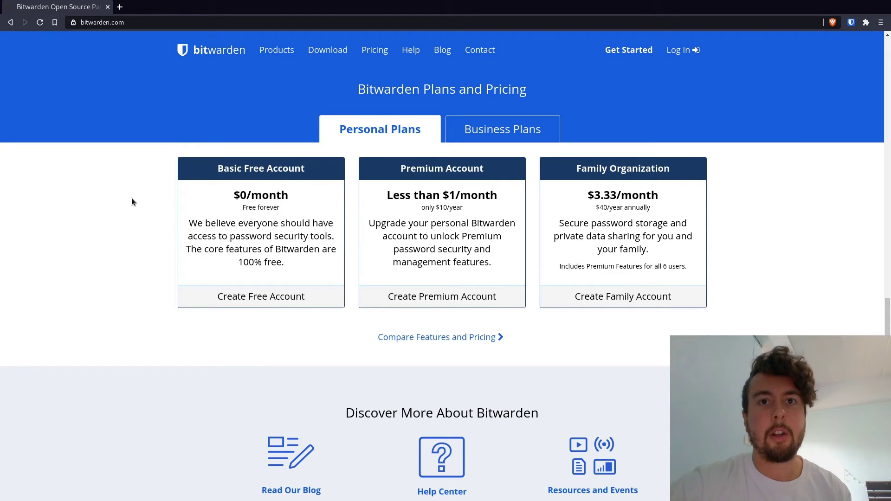
pyautogui.scroll(15, 131, 197)
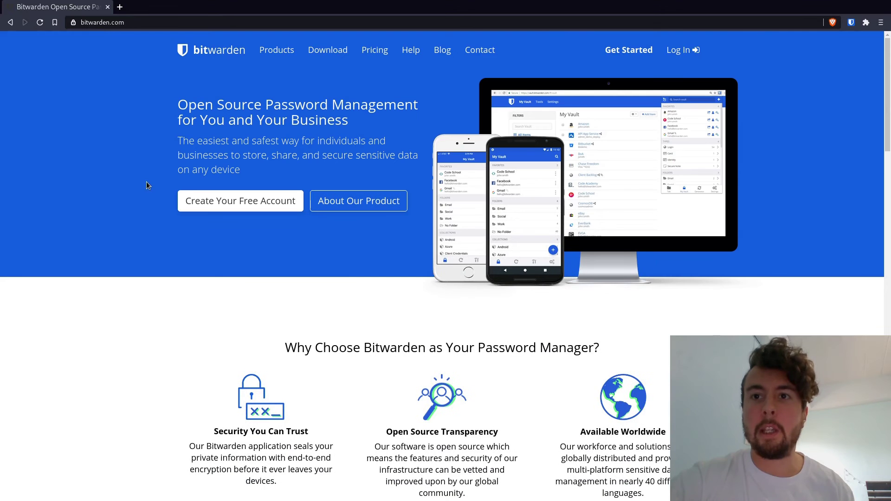
# Step: Go from bitwarden.com to the web vault login page, then to the Create Account registration form
pyautogui.click(689, 52)
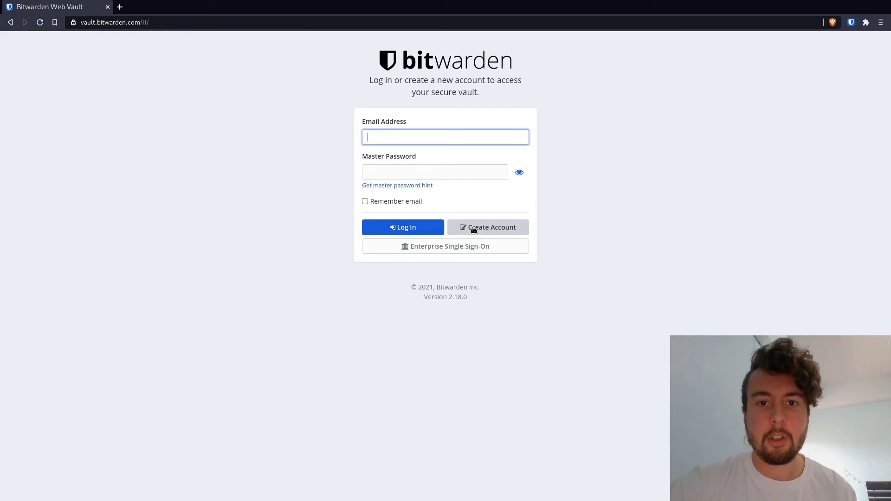
pyautogui.click(473, 229)
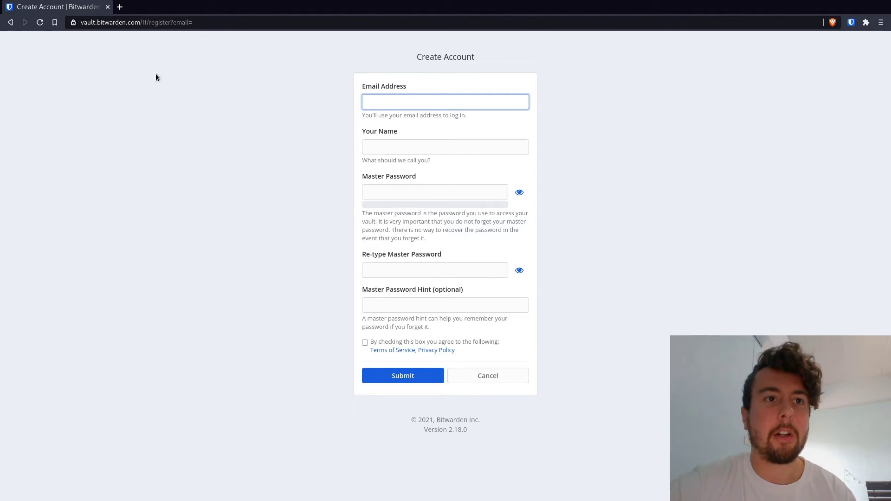
# Step: Return to the bitwarden.com homepage and show My Vault in the Bitwarden extension popup
pyautogui.click(9, 23)
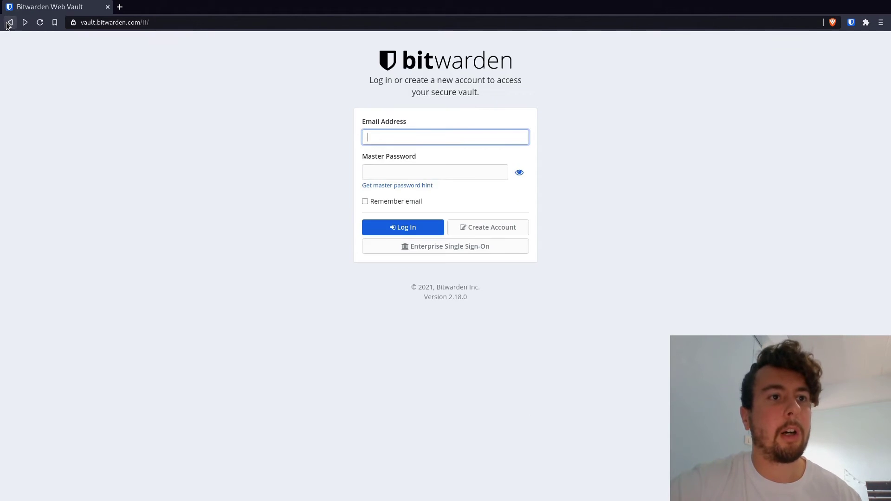
pyautogui.click(9, 22)
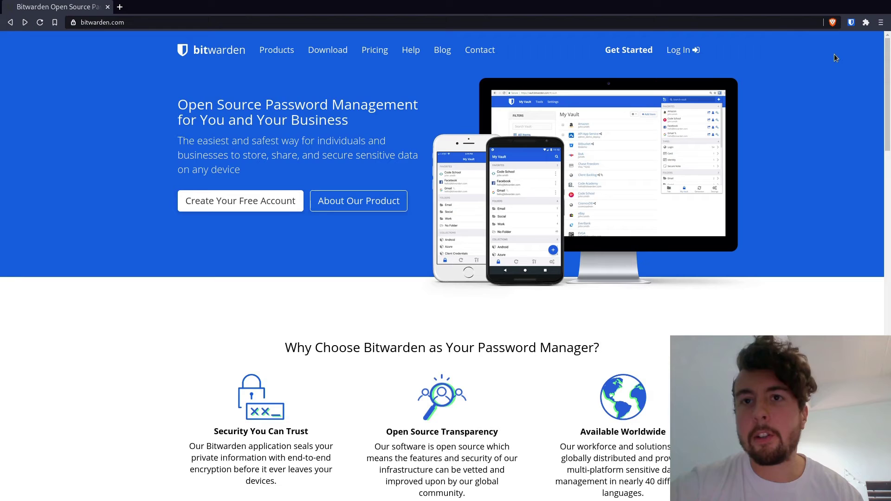
pyautogui.click(851, 23)
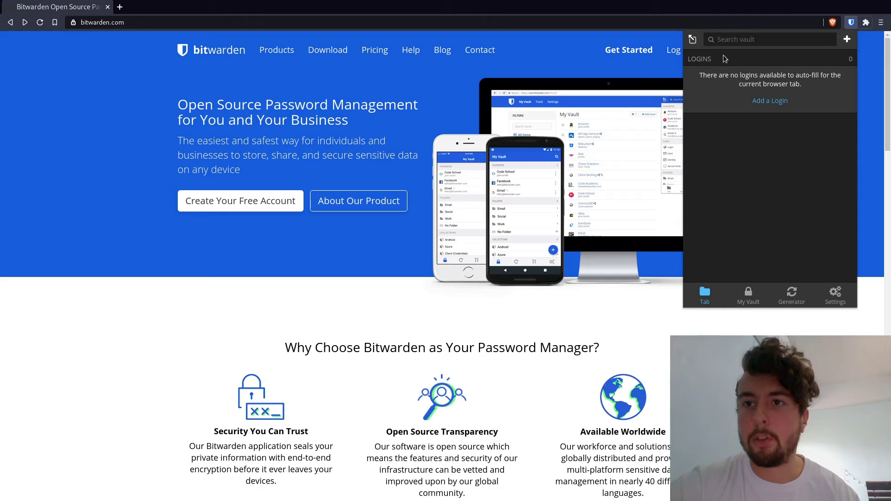
pyautogui.click(748, 295)
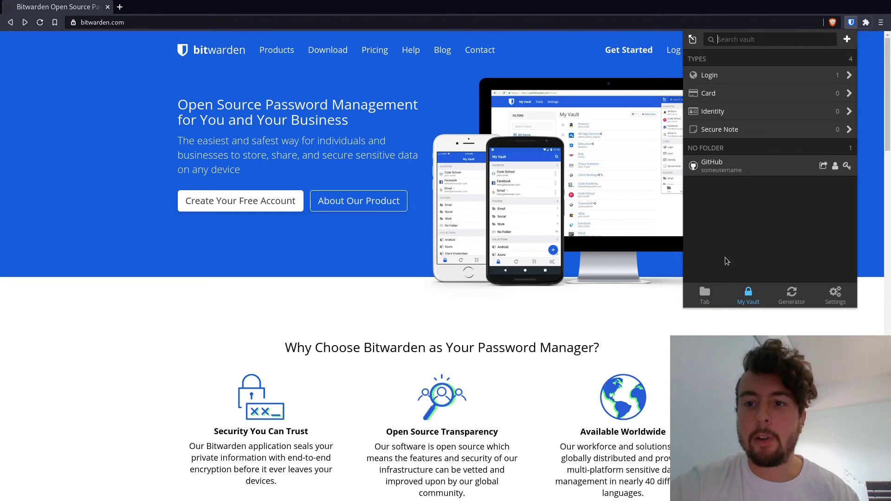
# Step: Set the password generator length to 22, then return to the vault item list
pyautogui.click(791, 295)
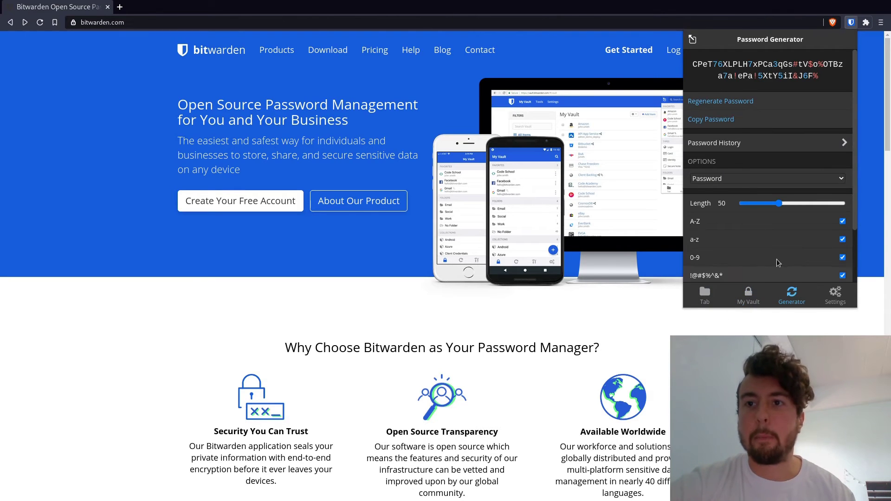
pyautogui.moveTo(778, 203); pyautogui.dragTo(756, 203)
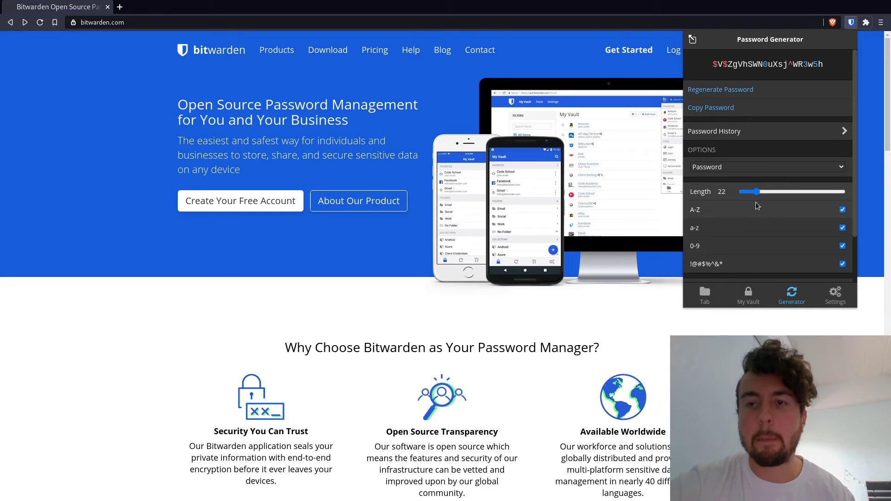
pyautogui.click(748, 295)
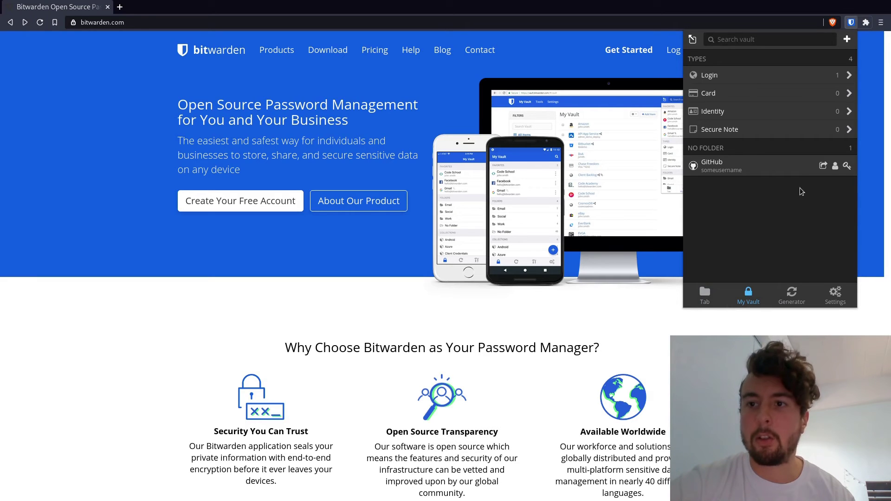
# Step: Launch the saved GitHub login's website, go to GitHub sign-in, and show its matching Bitwarden login
pyautogui.click(823, 167)
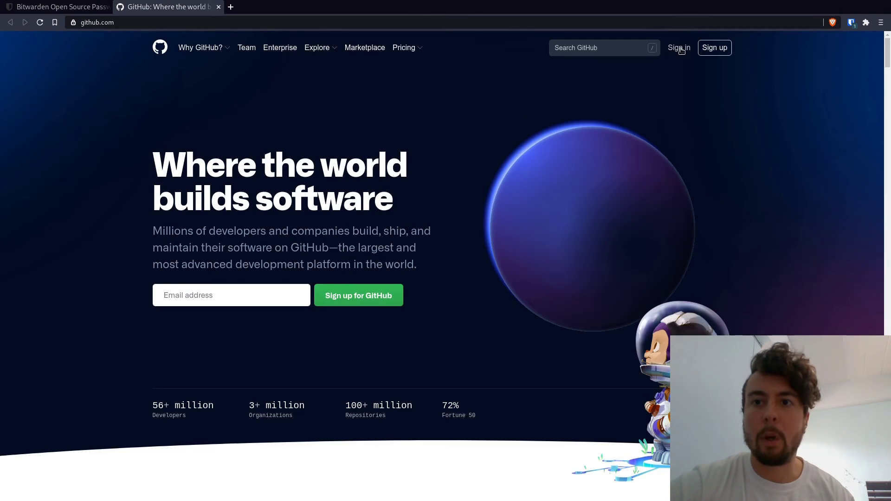
pyautogui.click(680, 49)
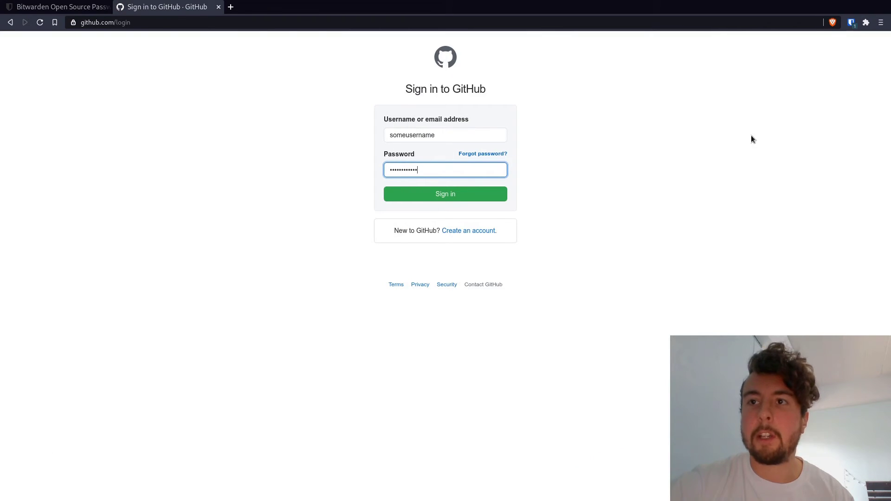
pyautogui.click(851, 24)
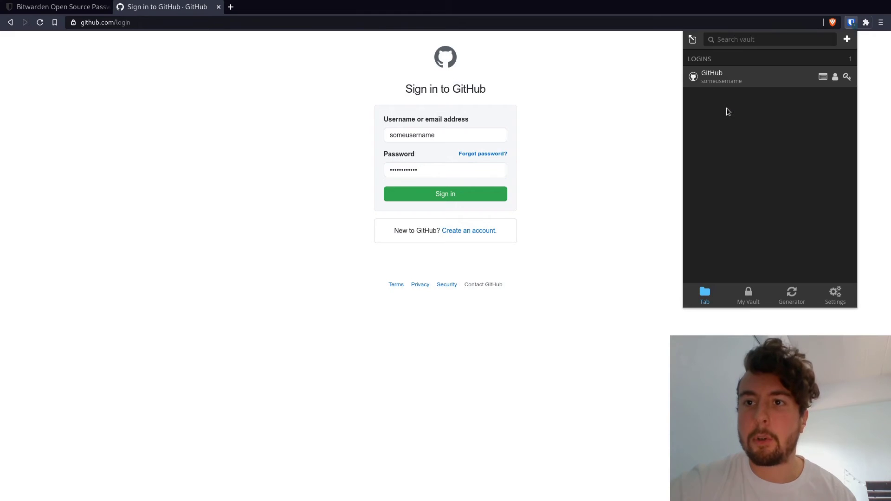
# Step: Start a new login item for this site and rename it from github.com to 'GitHub'
pyautogui.click(847, 39)
pyautogui.click(744, 138)
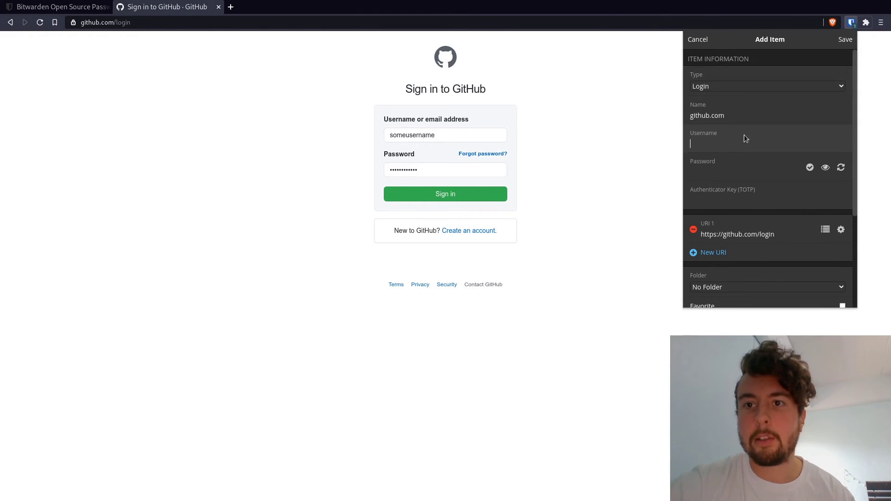
pyautogui.doubleClick(718, 115)
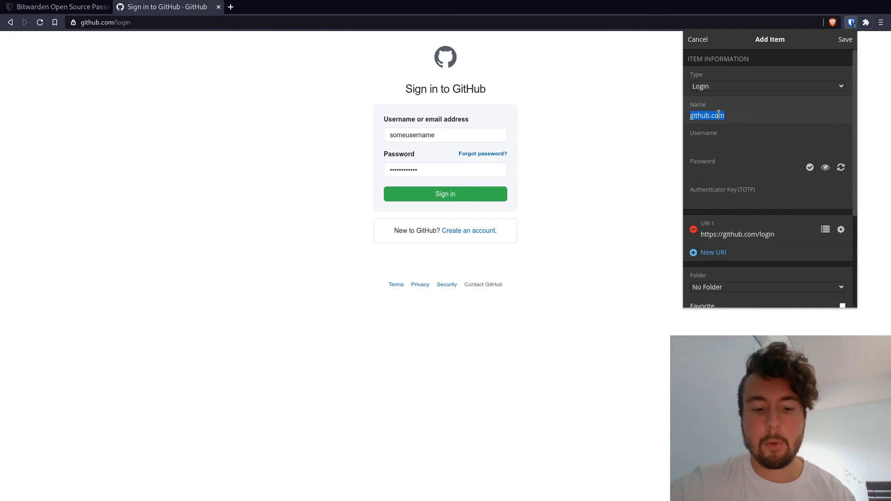
pyautogui.write('GitHub')
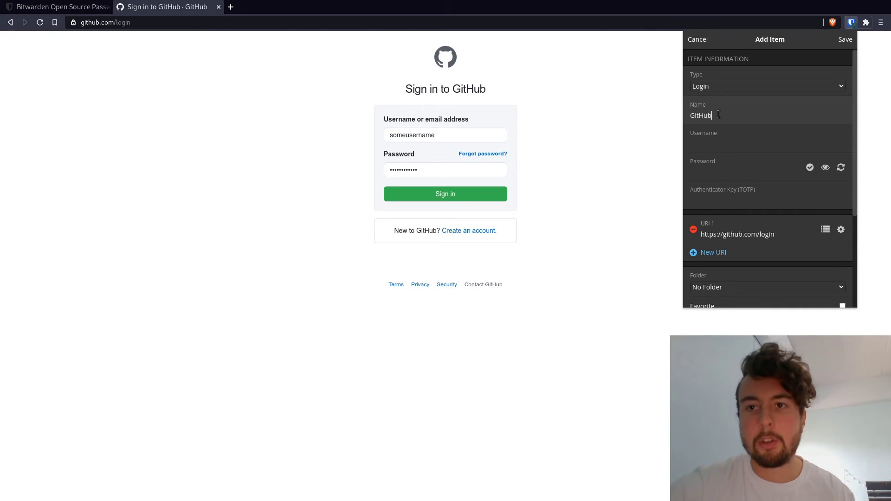
pyautogui.click(717, 146)
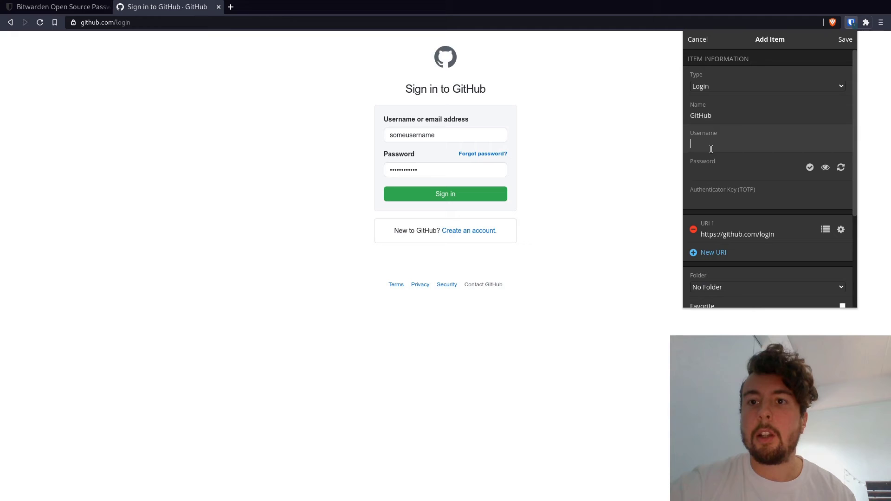
# Step: Look over the new item's Password, Notes and Custom Fields, then dismiss the form unsaved
pyautogui.click(721, 167)
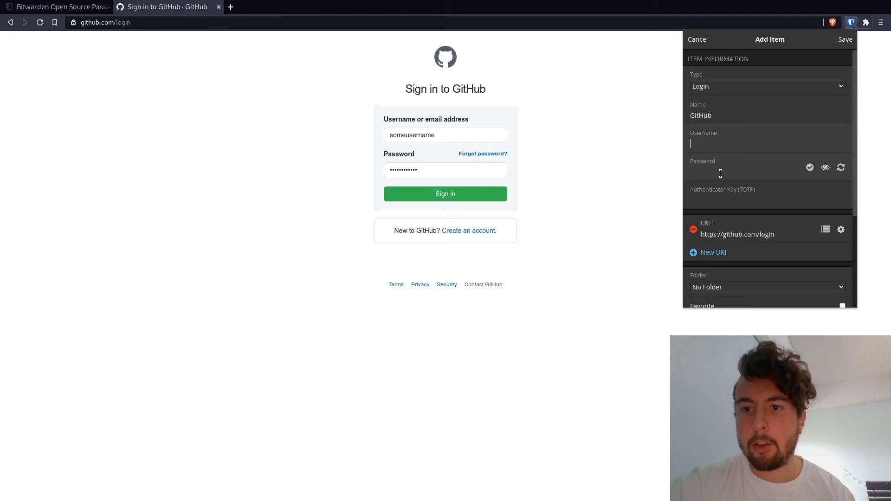
pyautogui.scroll(-2, 720, 174)
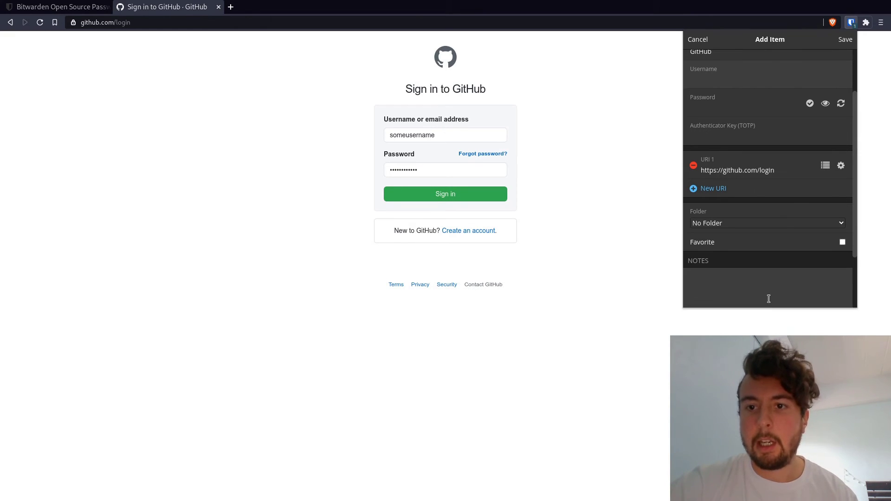
pyautogui.scroll(-3, 768, 299)
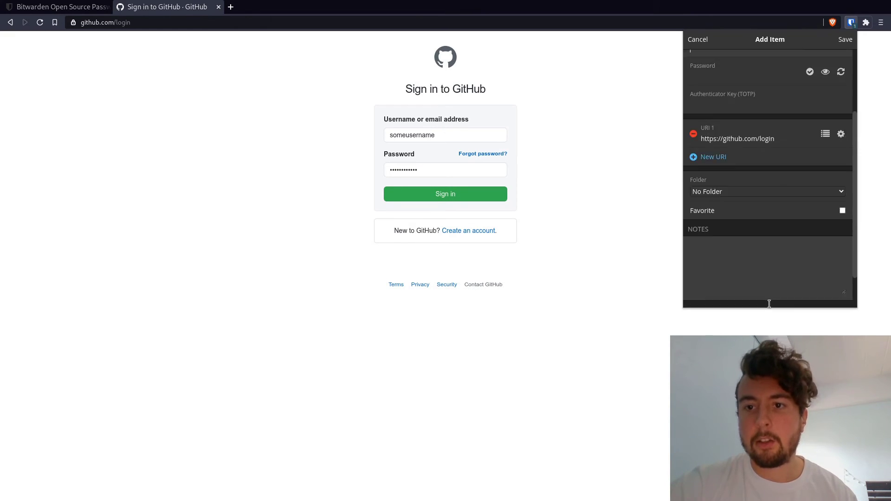
pyautogui.click(643, 257)
# Step: Move focus between GitHub's autofilled Username and Password fields
pyautogui.click(444, 139)
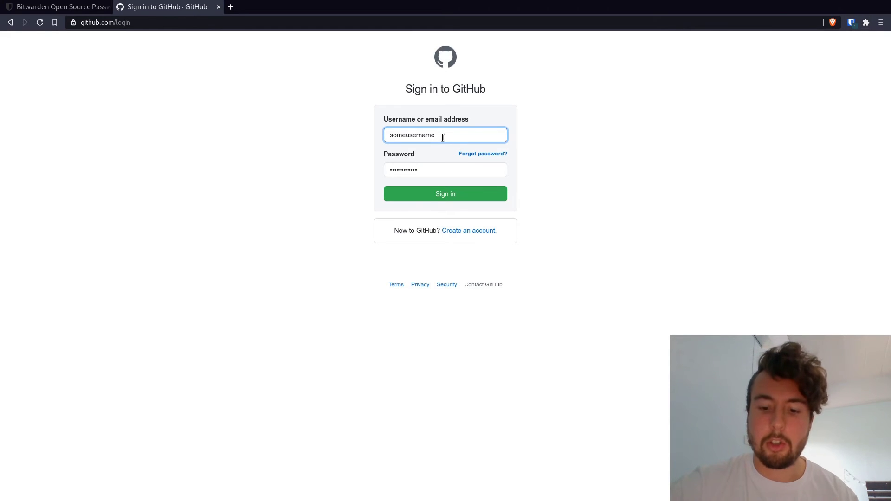
pyautogui.press('Tab')
pyautogui.hotkey('shift', 'Tab')
pyautogui.press('Tab')
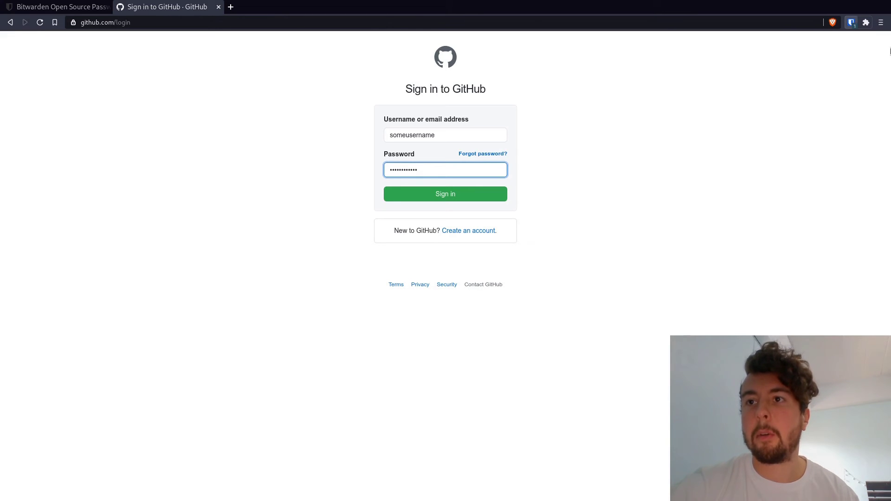
# Step: Open and close the Bitwarden popup, reopen it with Ctrl+Shift+Y, and show My Vault
pyautogui.click(851, 22)
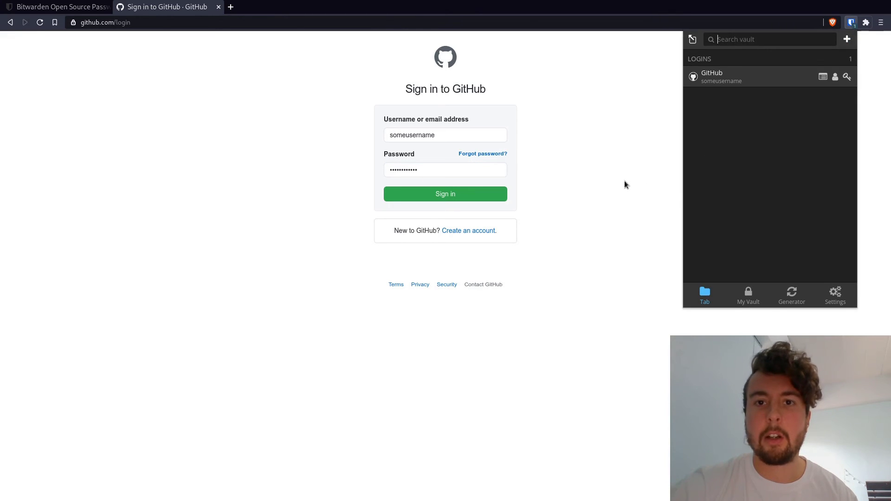
pyautogui.click(625, 181)
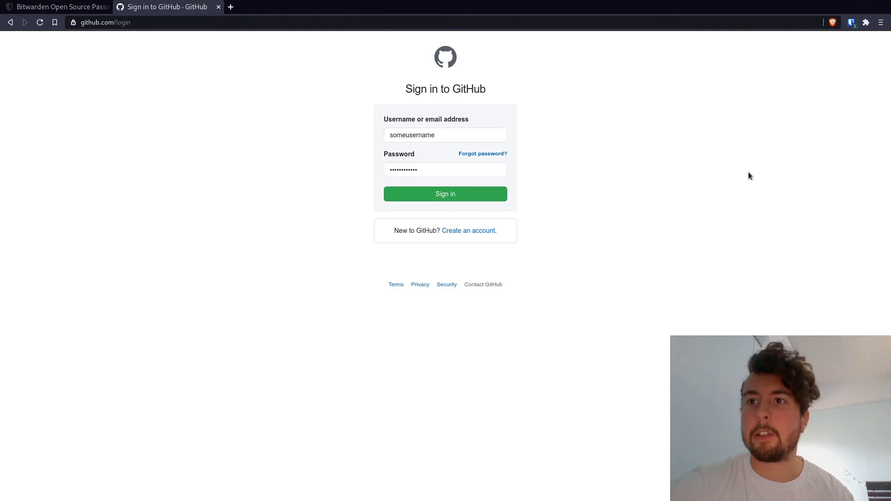
pyautogui.hotkey('ctrl', 'shift', 'y')
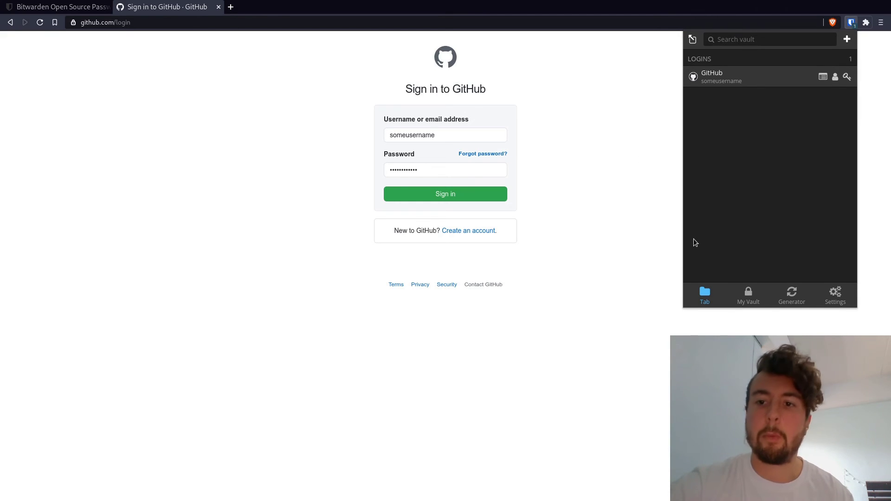
pyautogui.click(748, 296)
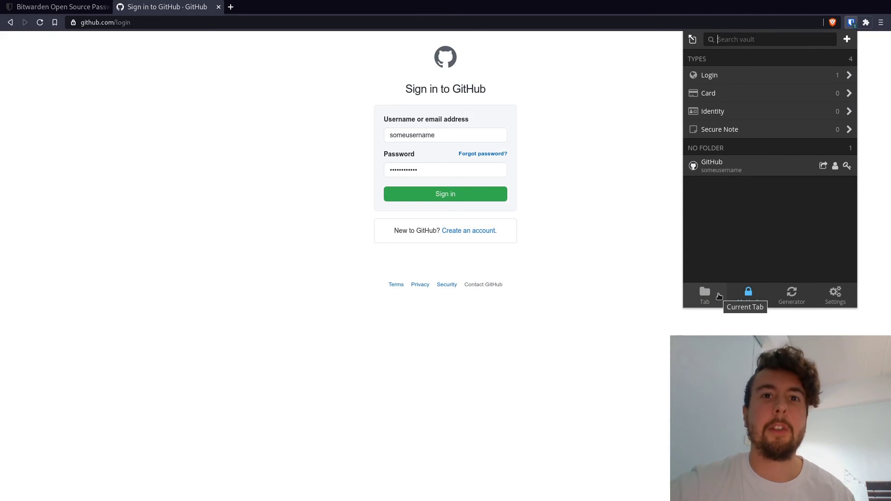
# Step: Switch the popup back to the current-site Tab view, then read through the bitwarden_rs README
pyautogui.click(718, 296)
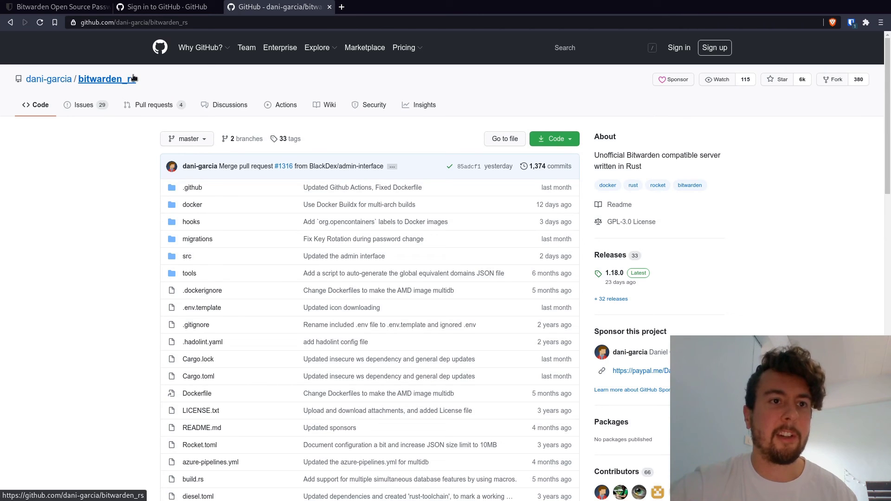
pyautogui.scroll(-2, 108, 178)
pyautogui.scroll(-8, 107, 181)
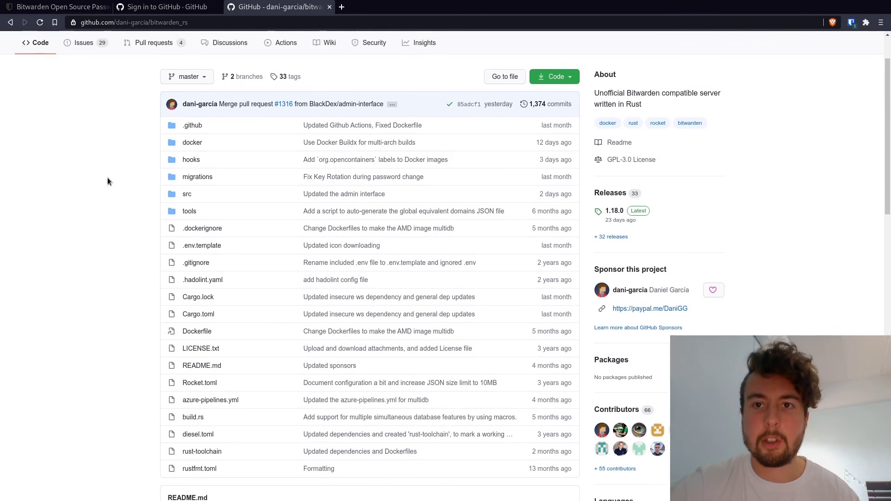
pyautogui.scroll(-3, 107, 181)
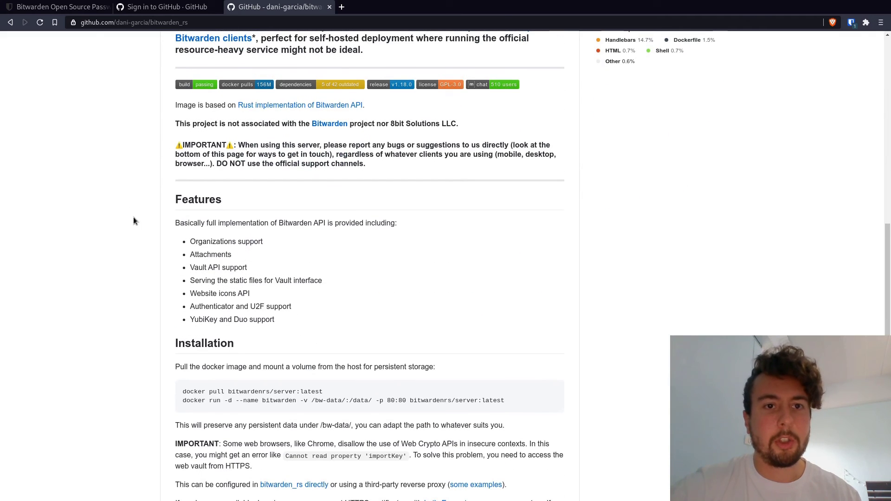
pyautogui.scroll(-1, 112, 240)
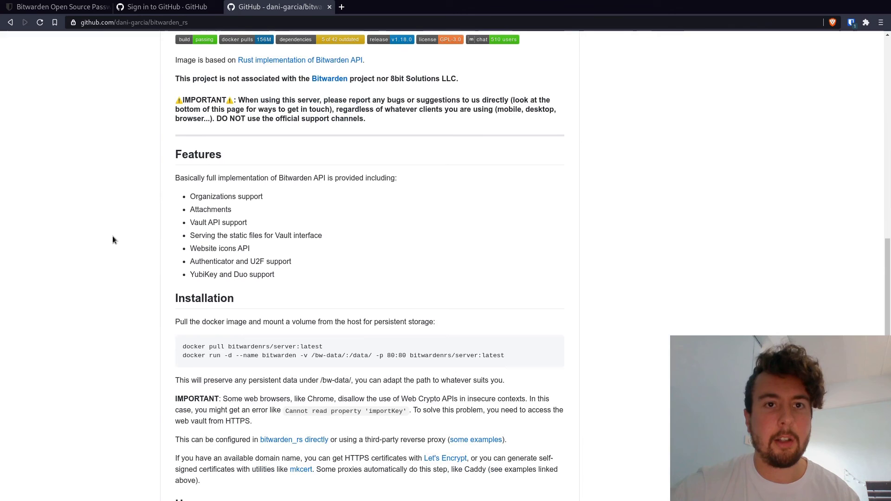
pyautogui.scroll(15, 138, 168)
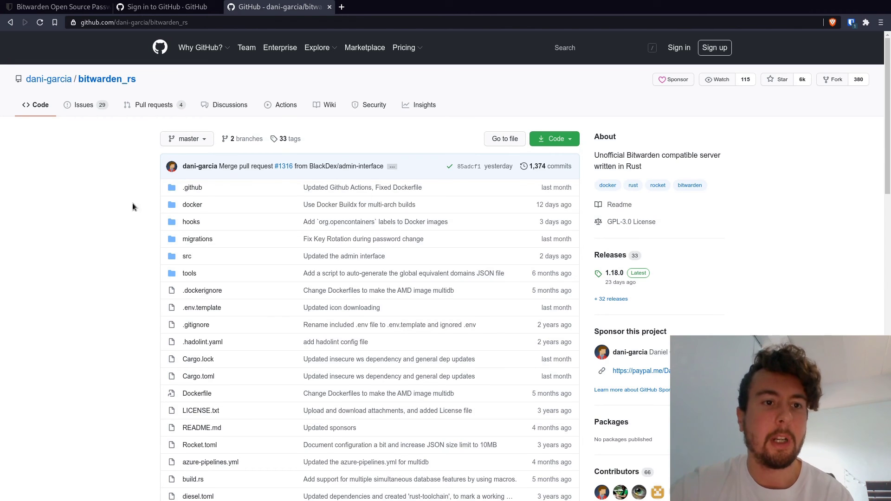
pyautogui.scroll(-15, 134, 235)
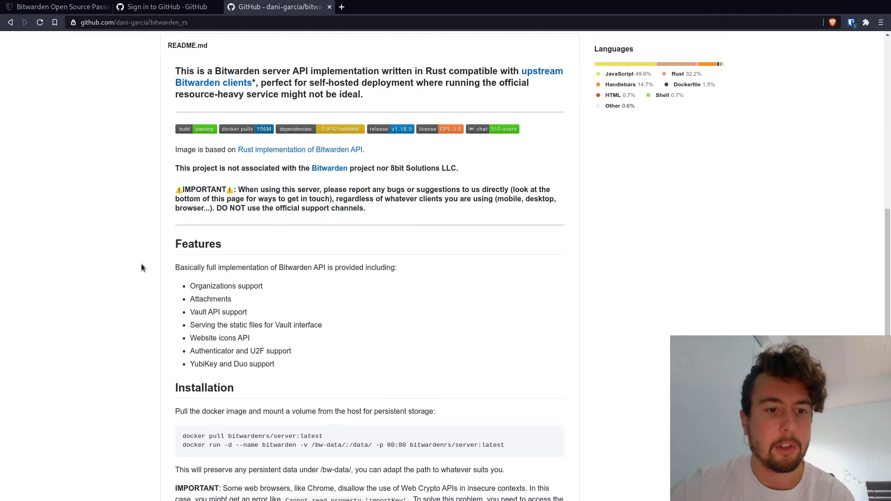
pyautogui.scroll(-2, 149, 295)
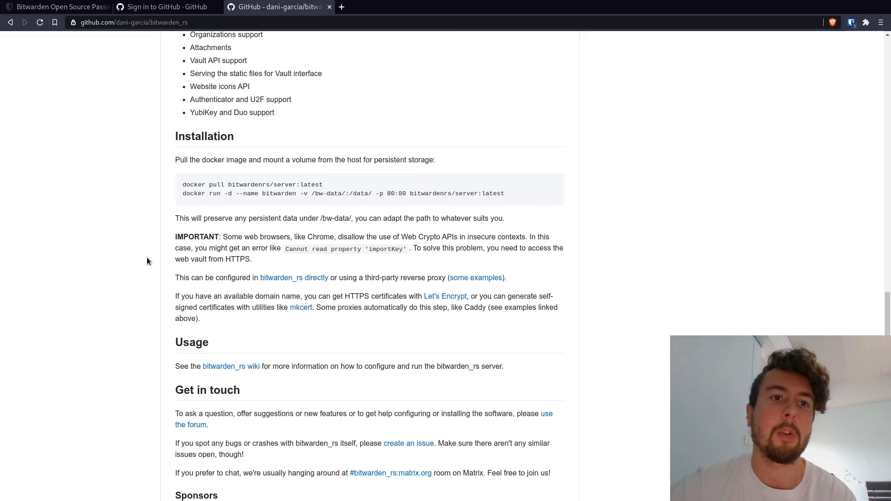
pyautogui.scroll(-3, 141, 260)
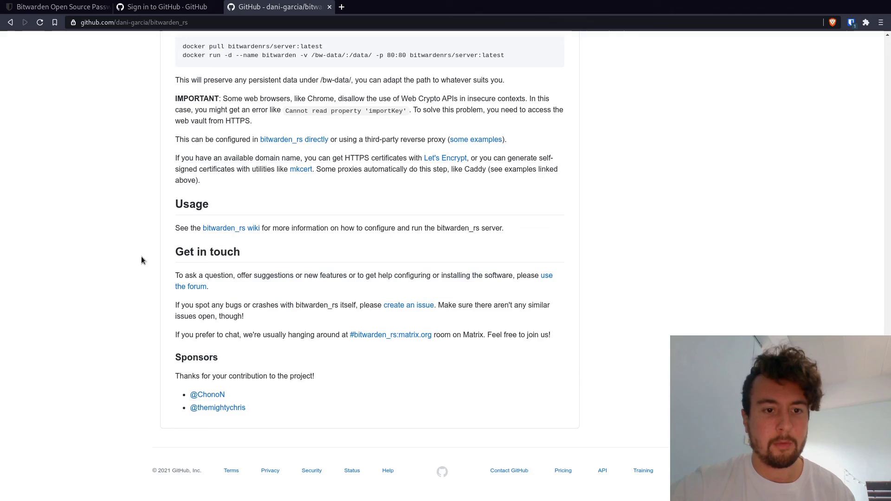
pyautogui.scroll(1, 141, 260)
pyautogui.scroll(15, 141, 260)
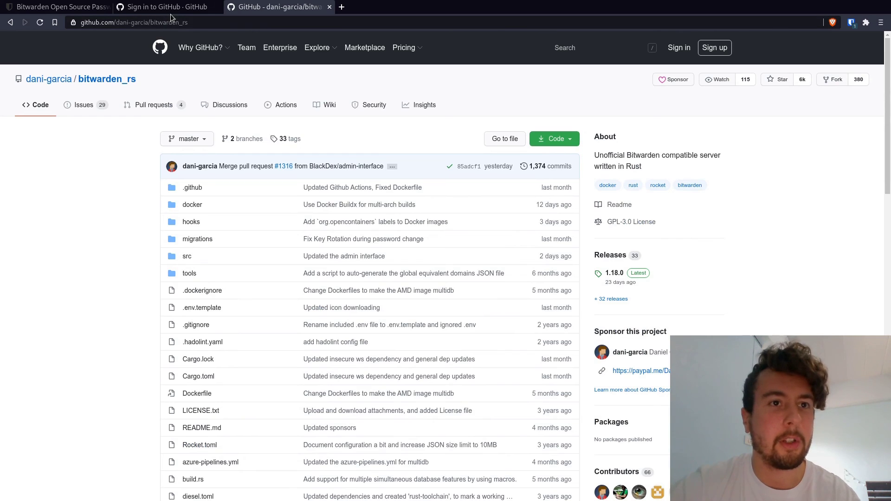
# Step: Switch to the first browser tab showing the Bitwarden homepage
pyautogui.click(85, 6)
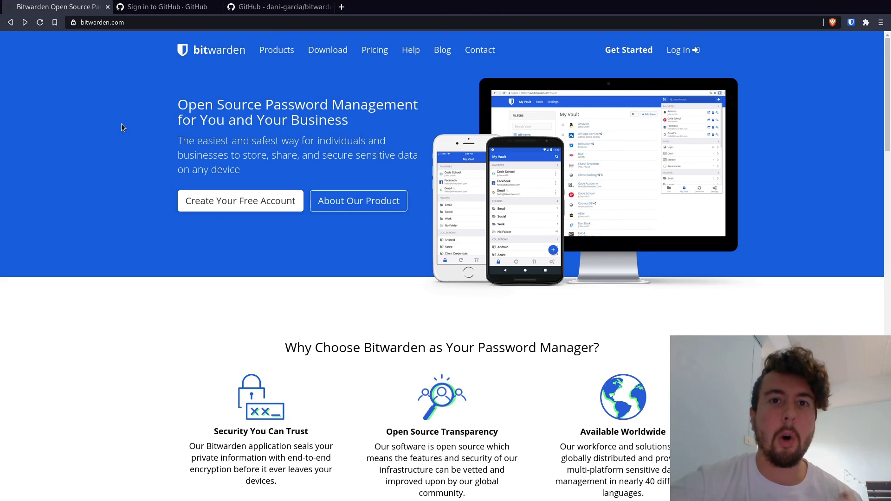